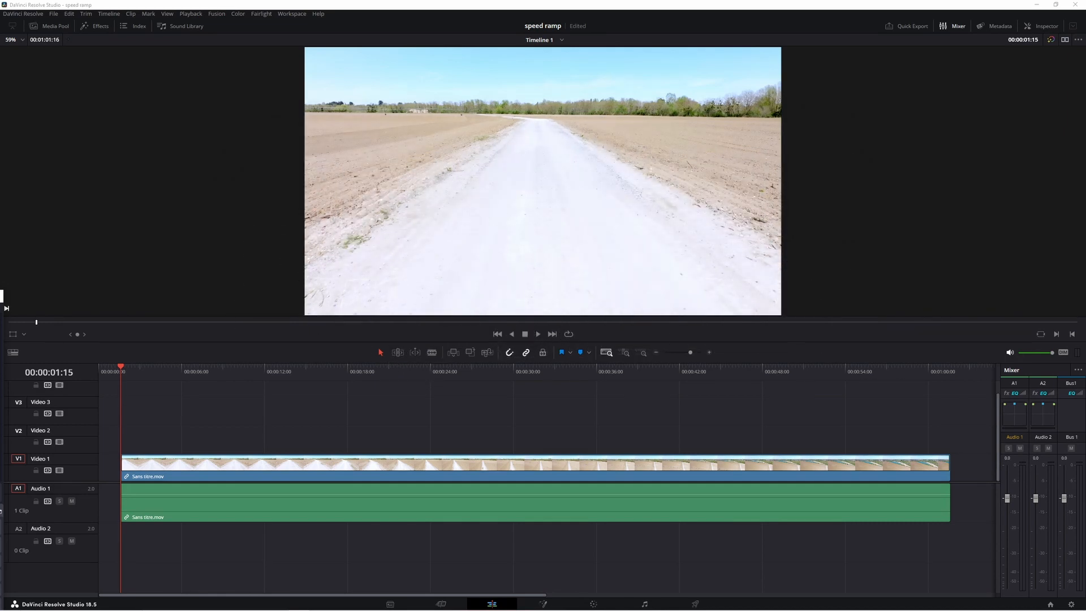
# Review the drone clip, place the playhead at about 19 seconds and show the clip's retime controls.
pyautogui.click(537, 335)
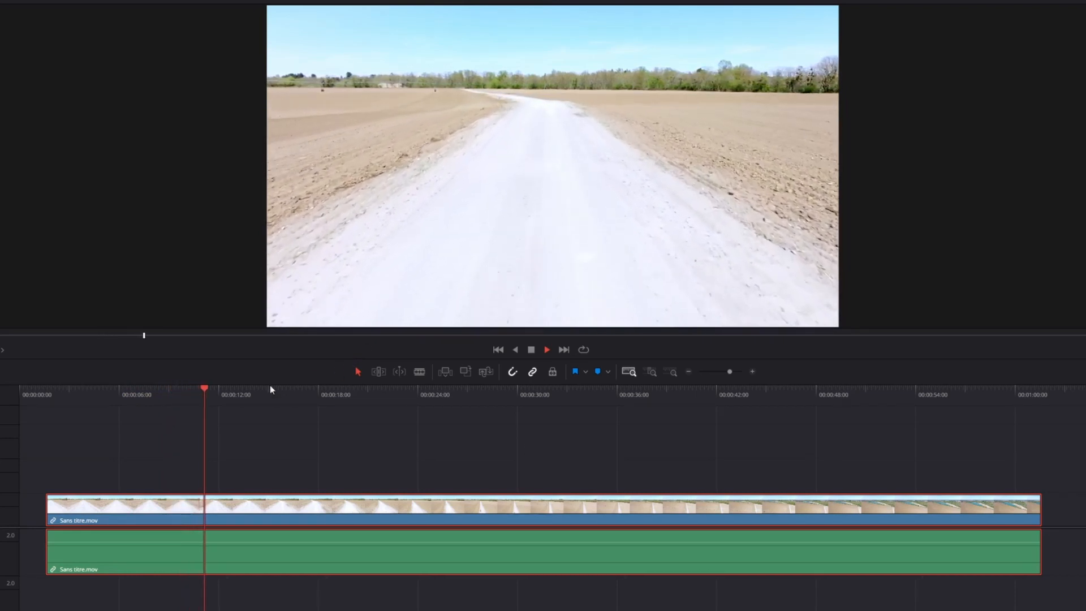
pyautogui.moveTo(390, 393); pyautogui.dragTo(968, 463)
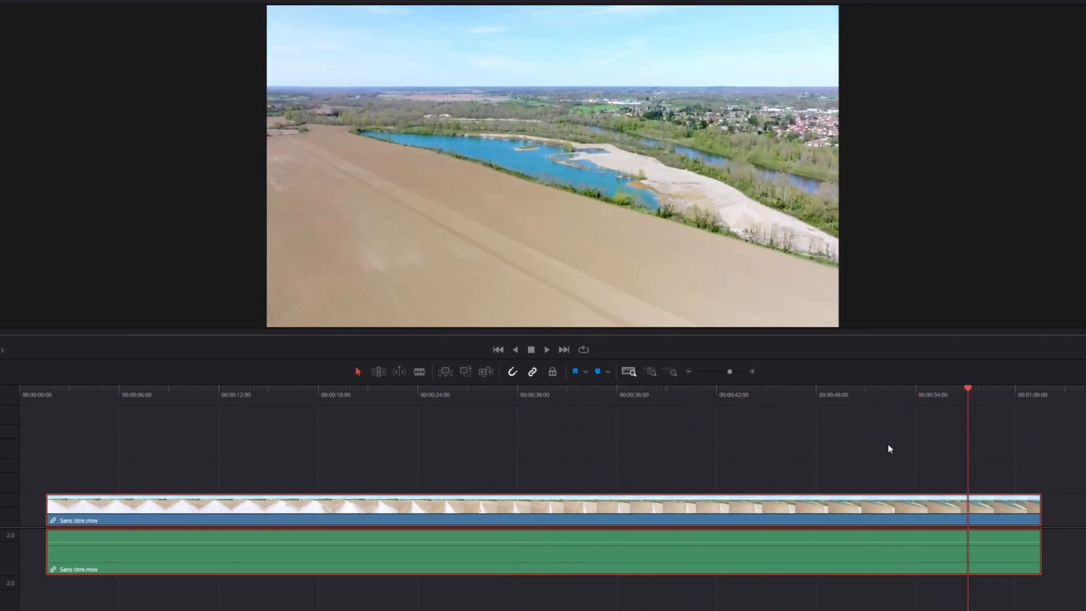
pyautogui.moveTo(270, 405); pyautogui.dragTo(341, 443)
pyautogui.press('space')
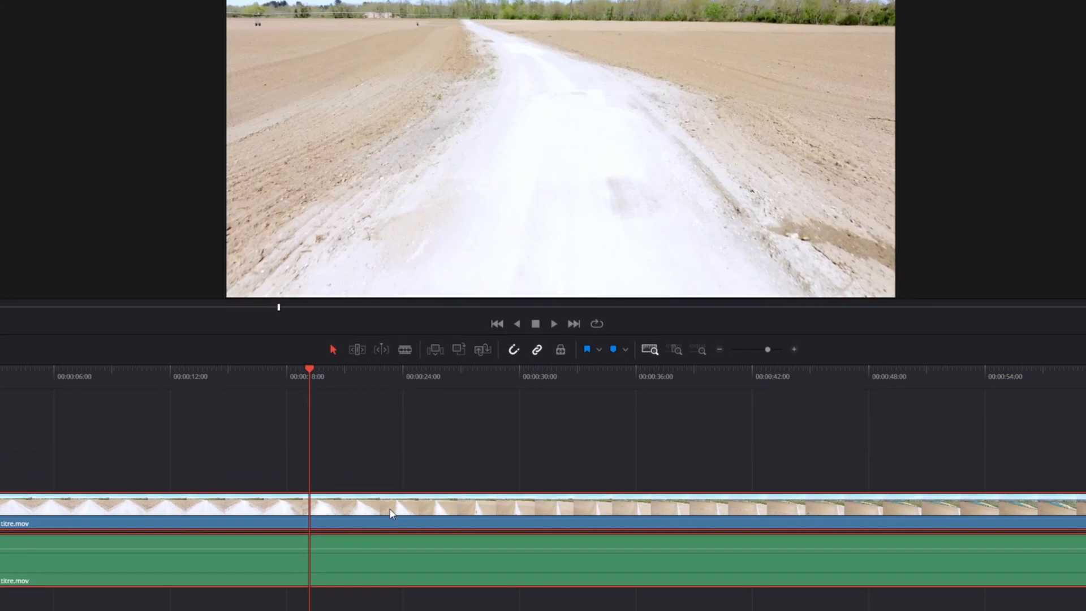
pyautogui.rightClick(391, 511)
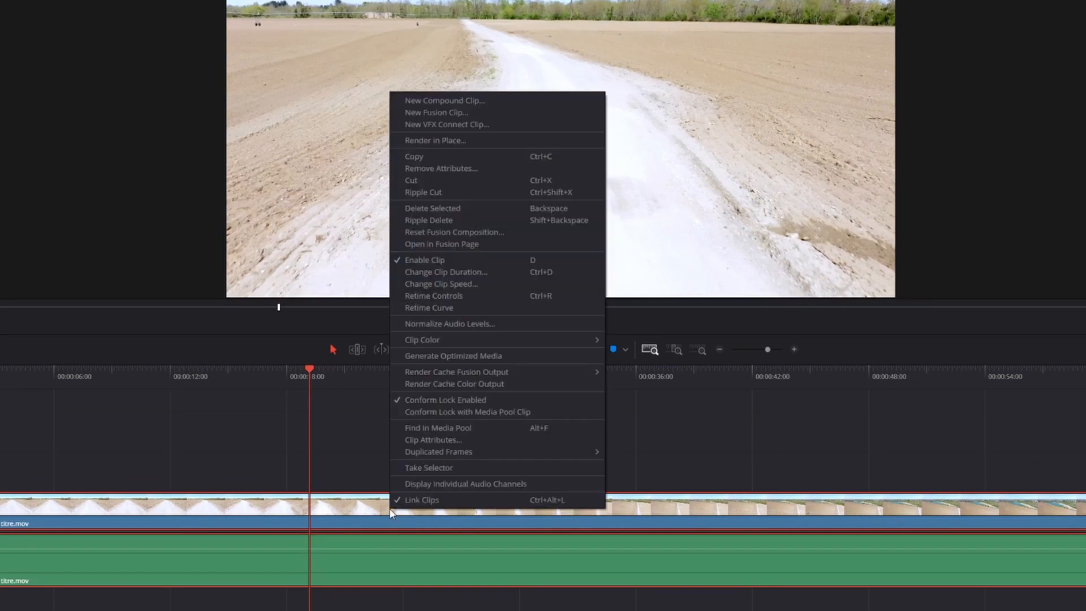
pyautogui.click(444, 294)
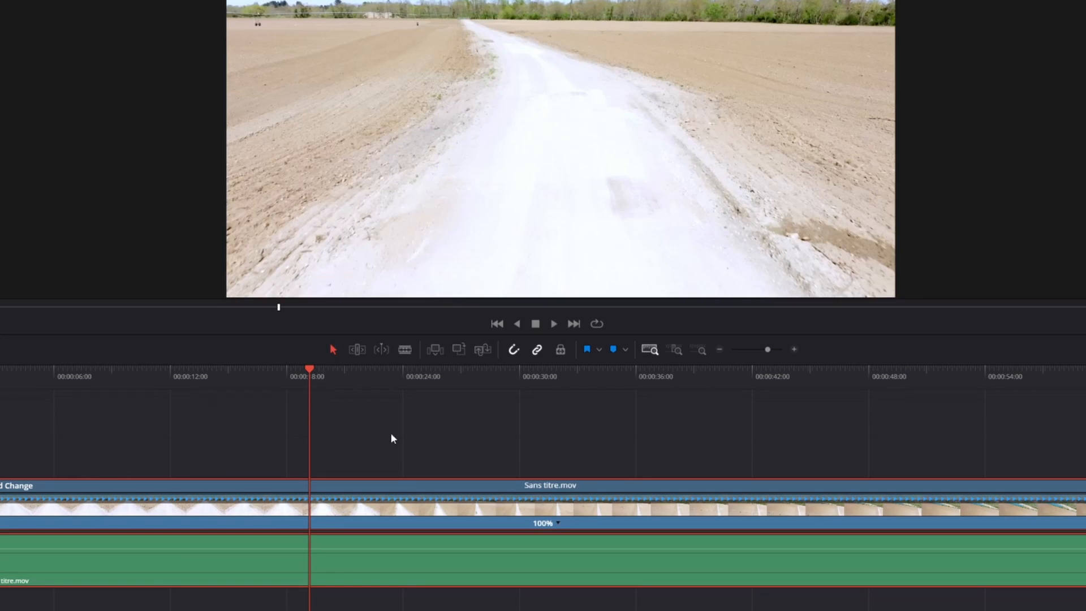
# Add three speed points to the clip, at about 19 seconds, 00:00:22:21 and 00:00:55:00.
pyautogui.click(558, 523)
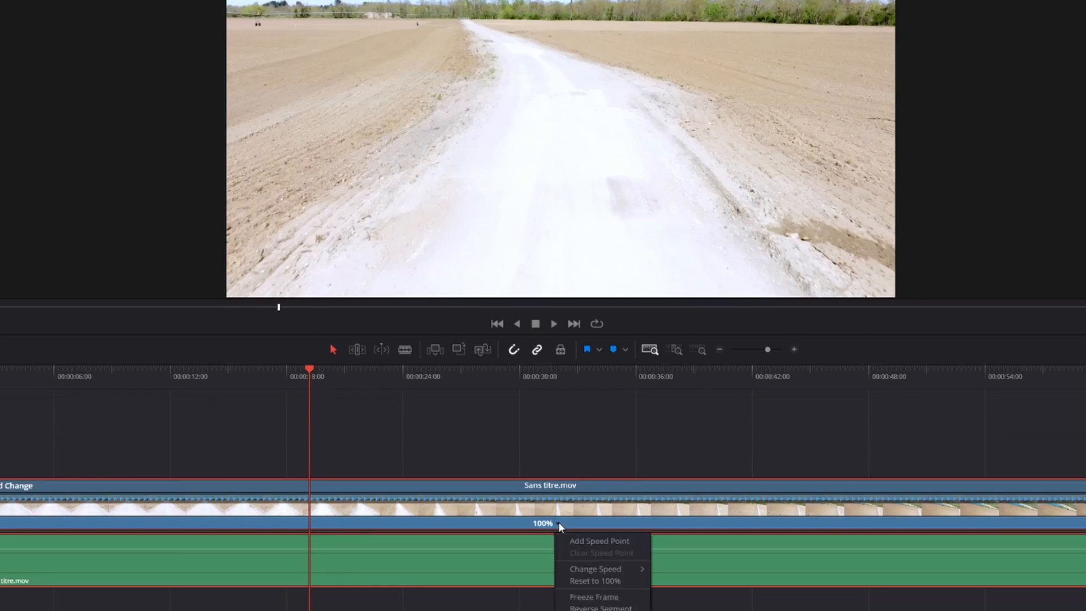
pyautogui.click(587, 541)
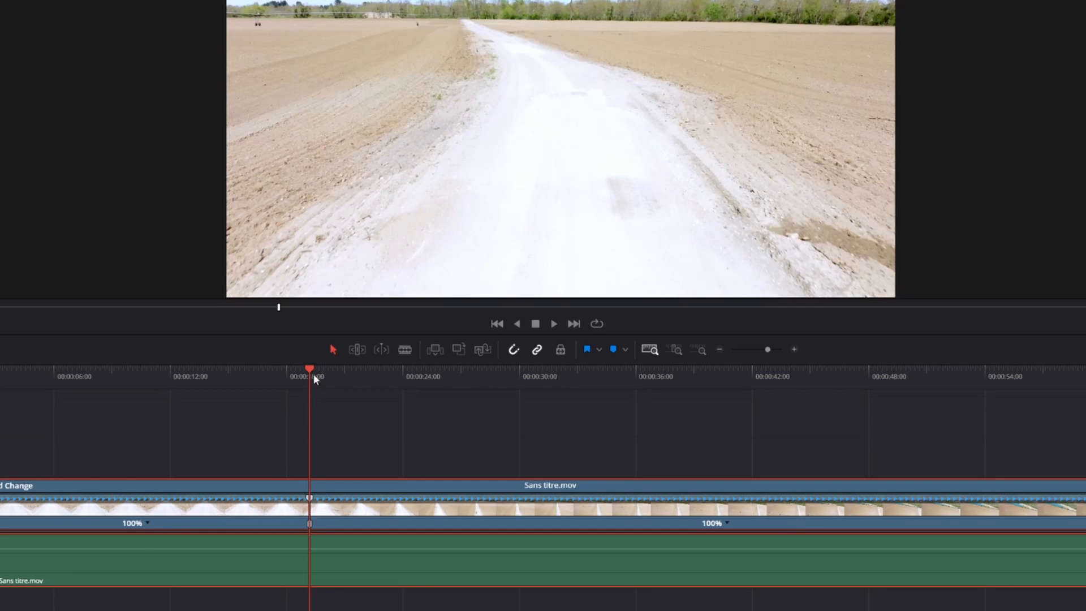
pyautogui.moveTo(310, 368); pyautogui.dragTo(408, 383)
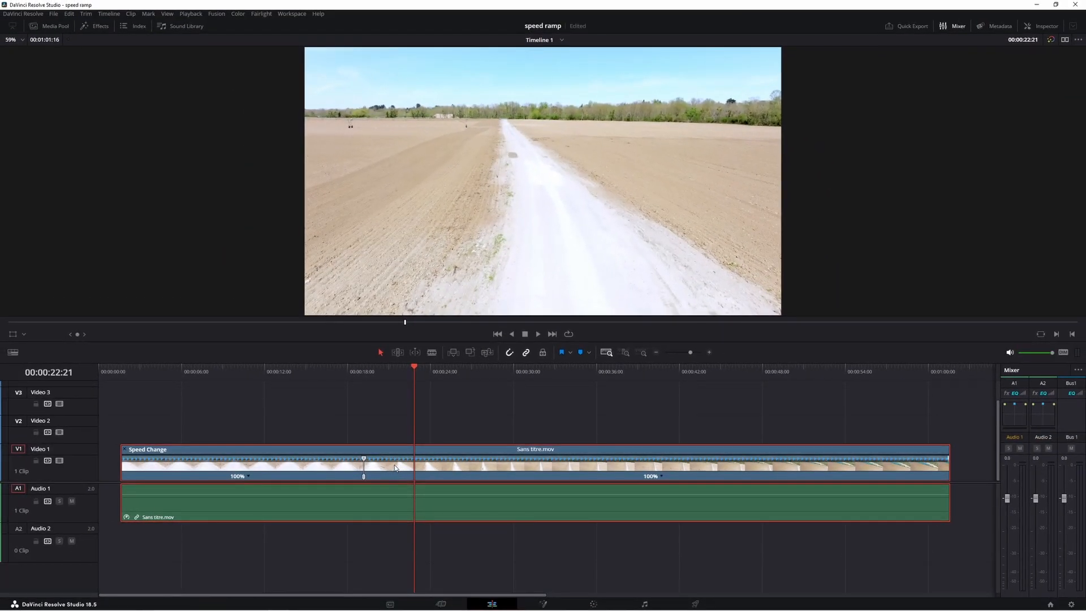
pyautogui.click(663, 477)
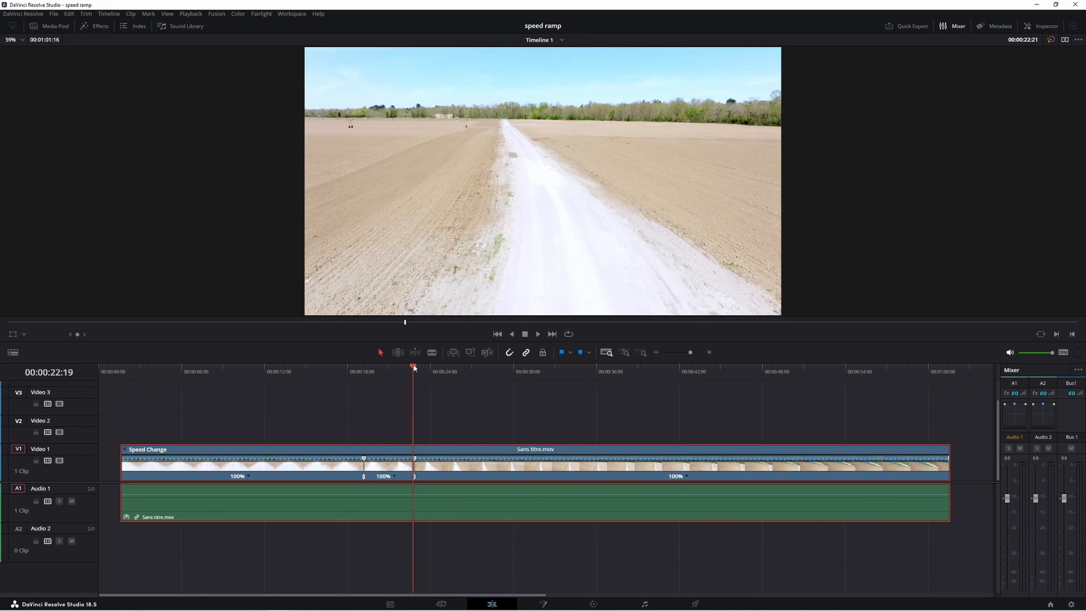
pyautogui.moveTo(414, 368); pyautogui.dragTo(859, 462)
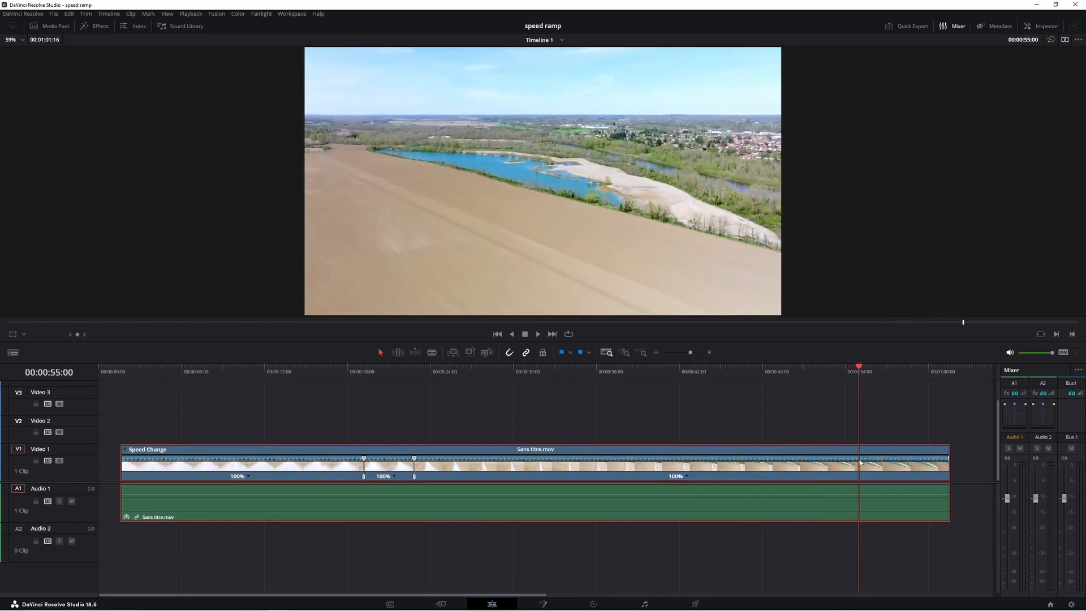
pyautogui.click(688, 478)
pyautogui.click(707, 489)
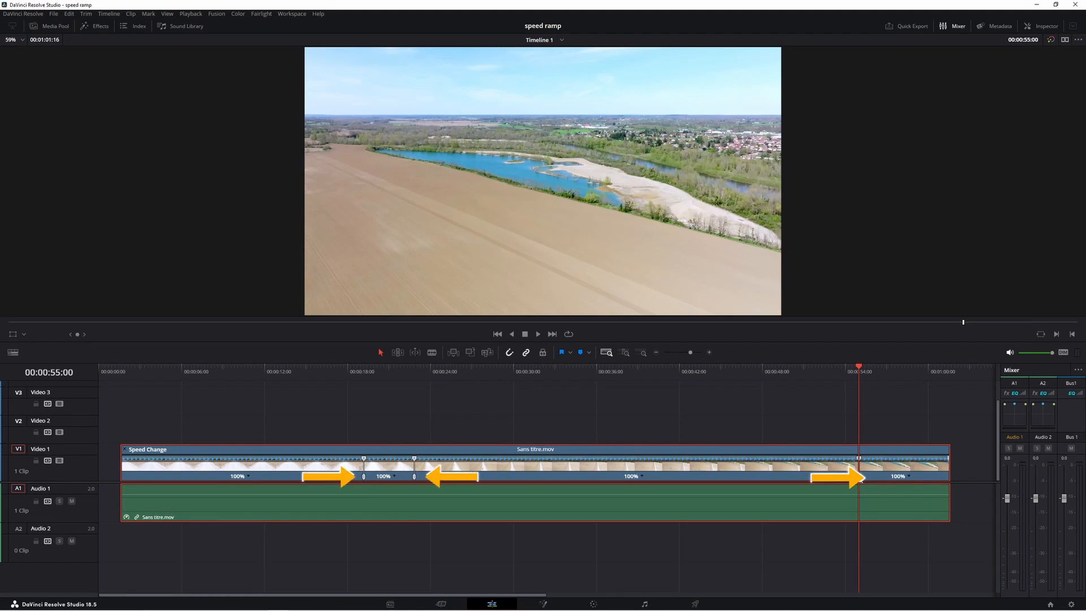
pyautogui.moveTo(860, 476)
pyautogui.mouseDown()
pyautogui.moveTo(880, 480)
pyautogui.moveTo(859, 477)
pyautogui.mouseUp()
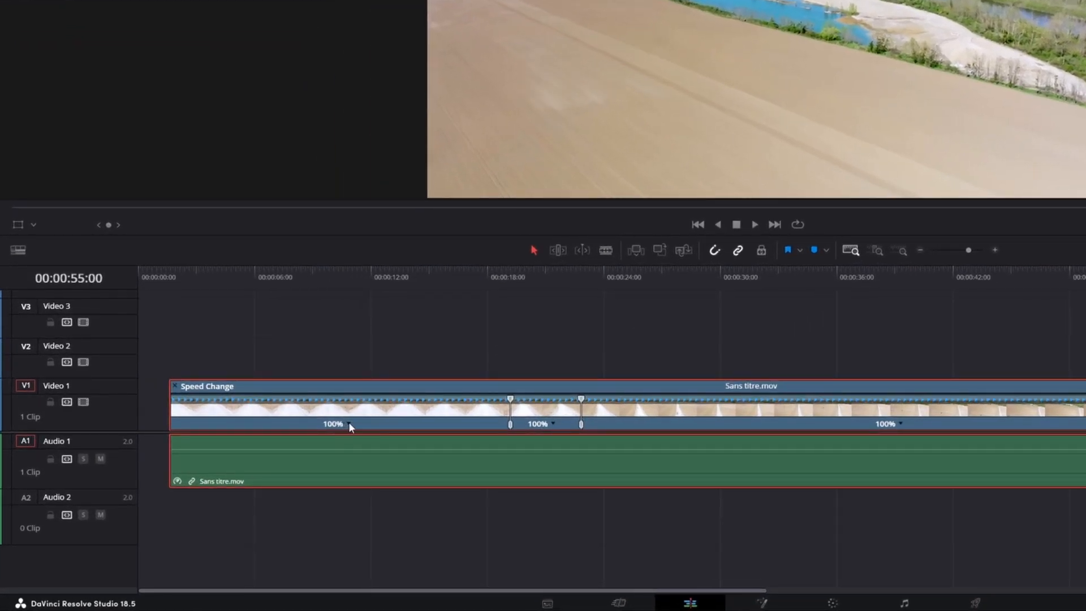
pyautogui.click(348, 421)
pyautogui.moveTo(392, 470)
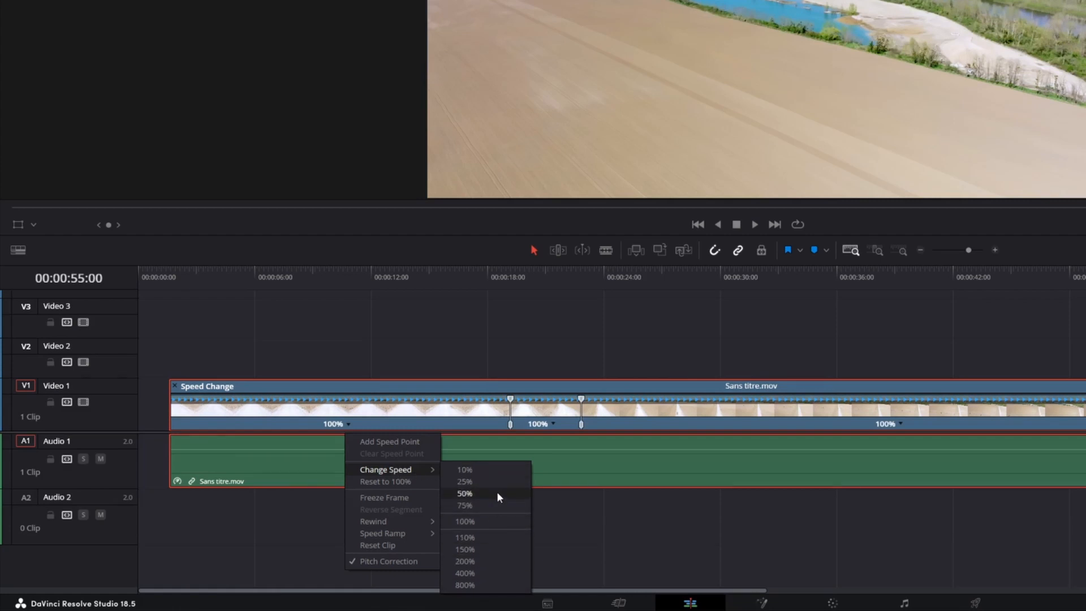
pyautogui.click(527, 442)
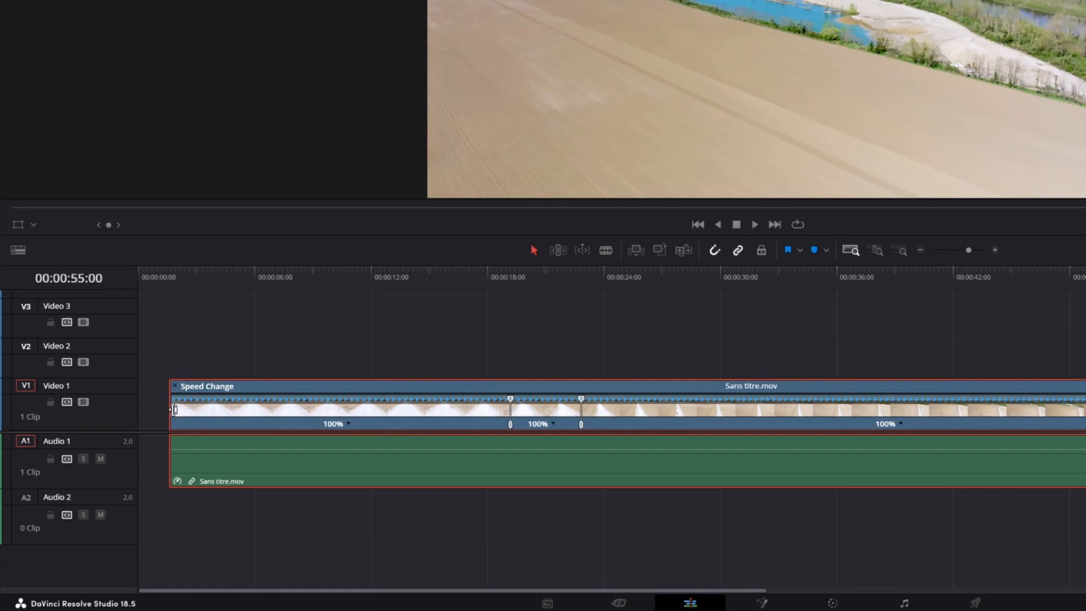
# Trim about half a second off the clip's start and speed up the first segment to 1060% from its beginning.
pyautogui.moveTo(173, 418); pyautogui.dragTo(180, 422)
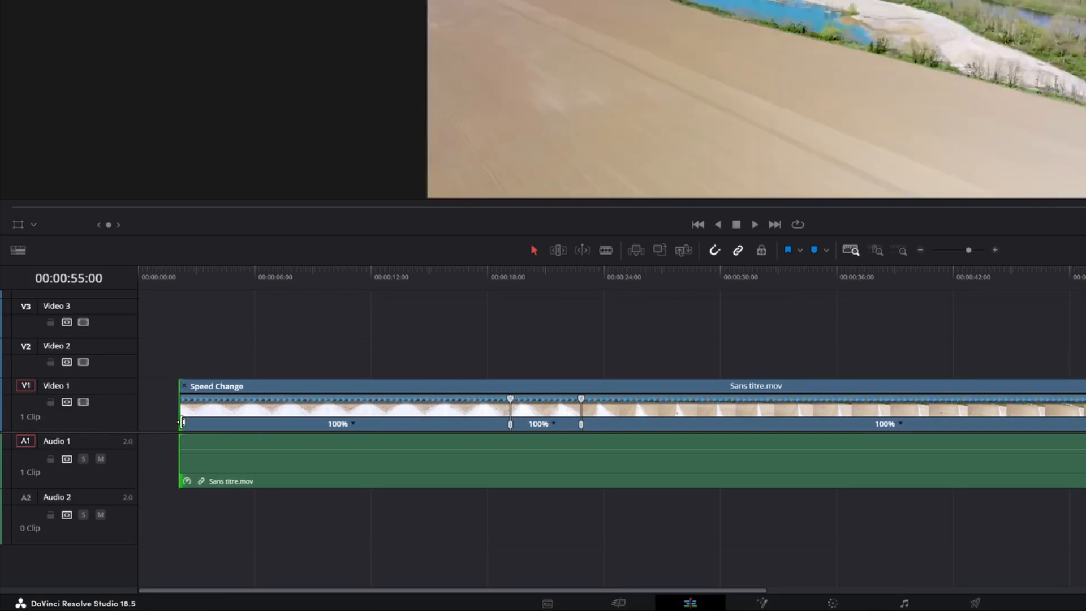
pyautogui.click(180, 392)
pyautogui.moveTo(180, 391); pyautogui.dragTo(480, 434)
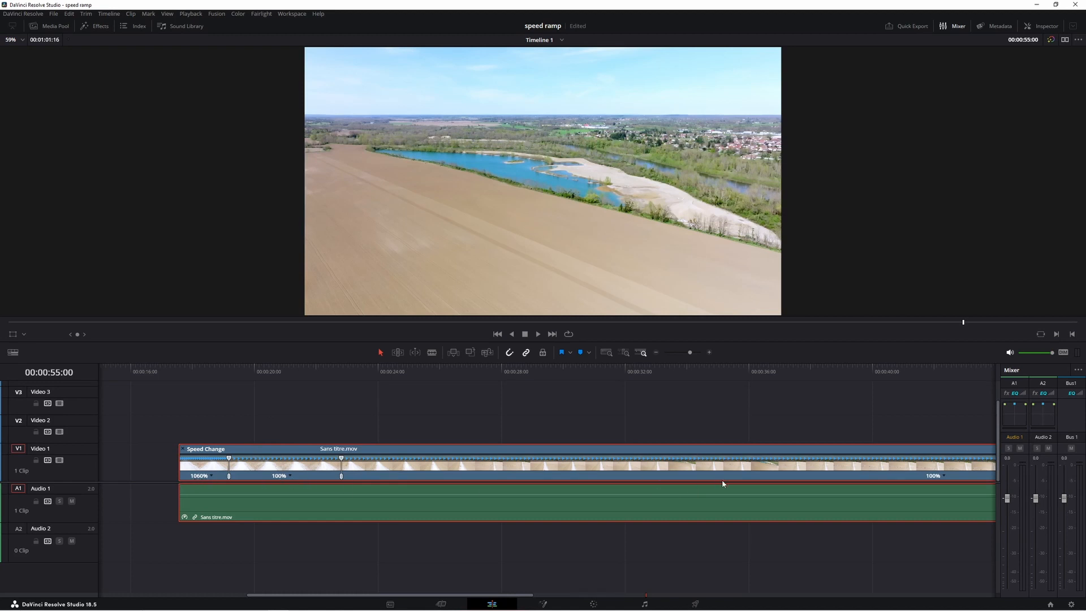
# Speed up the segment between the second and third speed points to 400% and scrub through the retimed clip.
pyautogui.hscroll(-3, 734, 477)
pyautogui.hscroll(7, 733, 478)
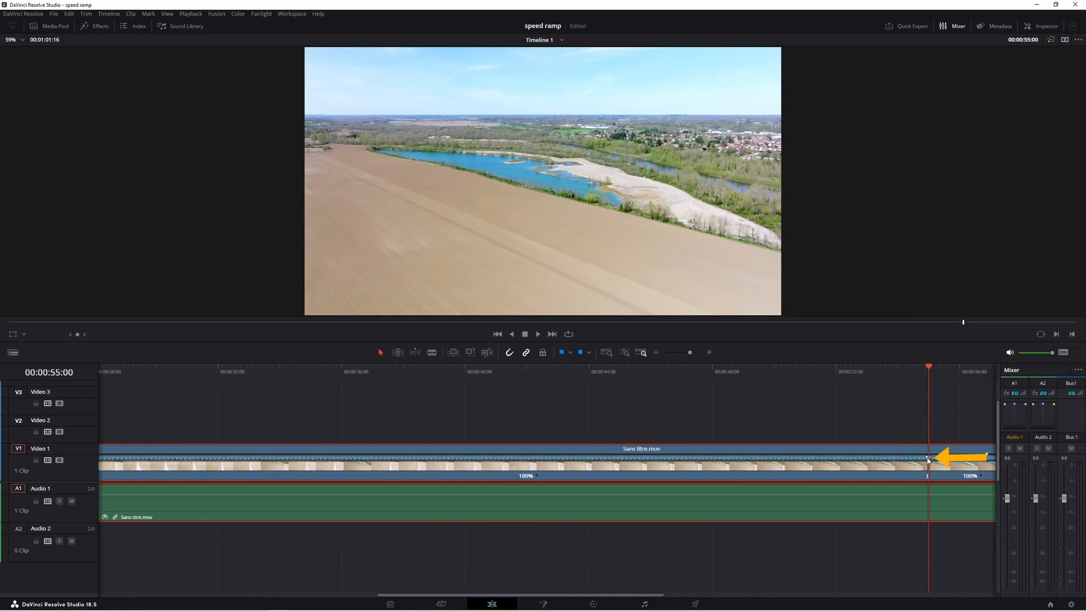
pyautogui.moveTo(928, 459); pyautogui.dragTo(559, 470)
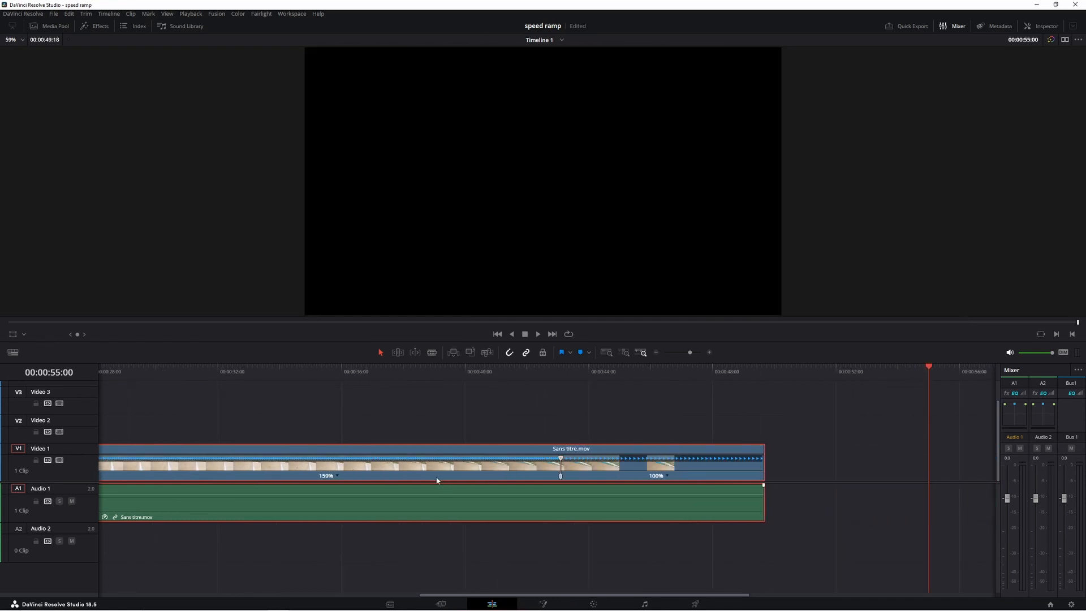
pyautogui.click(337, 476)
pyautogui.moveTo(367, 512)
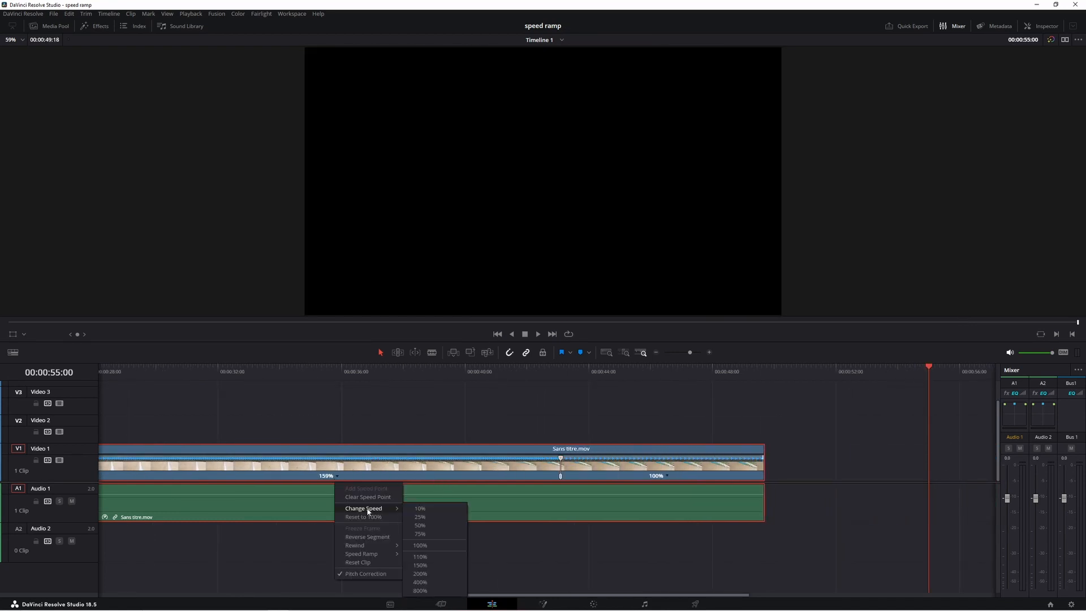
pyautogui.click(435, 582)
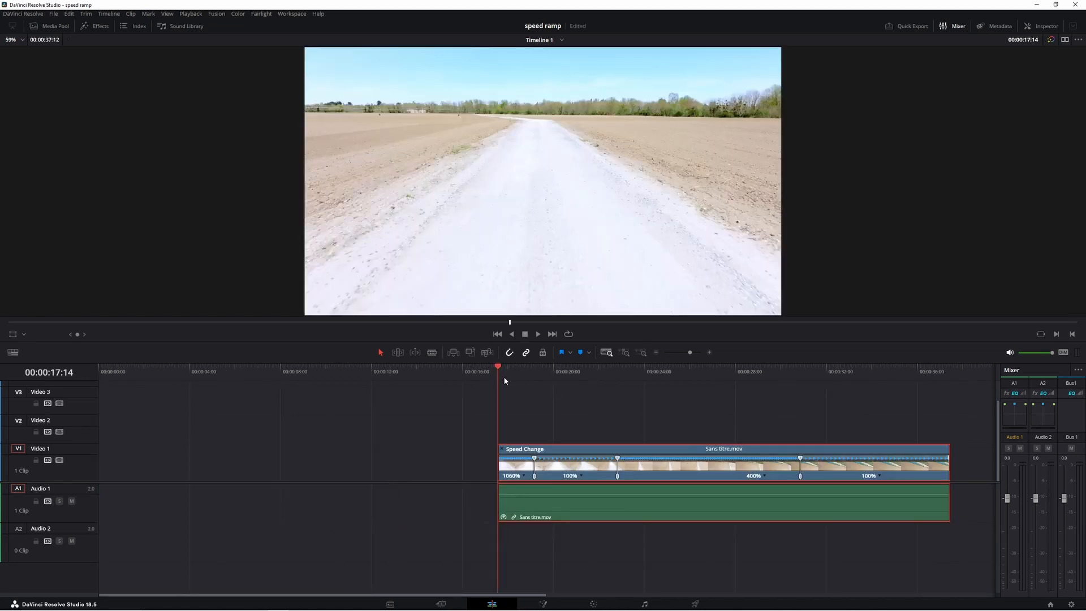
pyautogui.moveTo(505, 380); pyautogui.dragTo(906, 515)
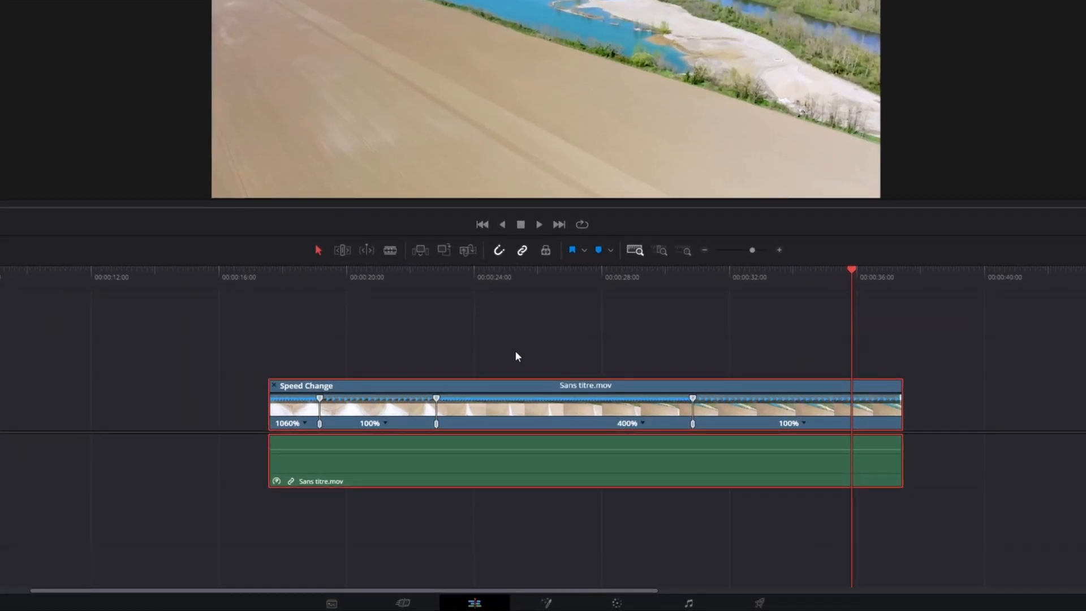
# Show the retime curve for the clip.
pyautogui.rightClick(512, 416)
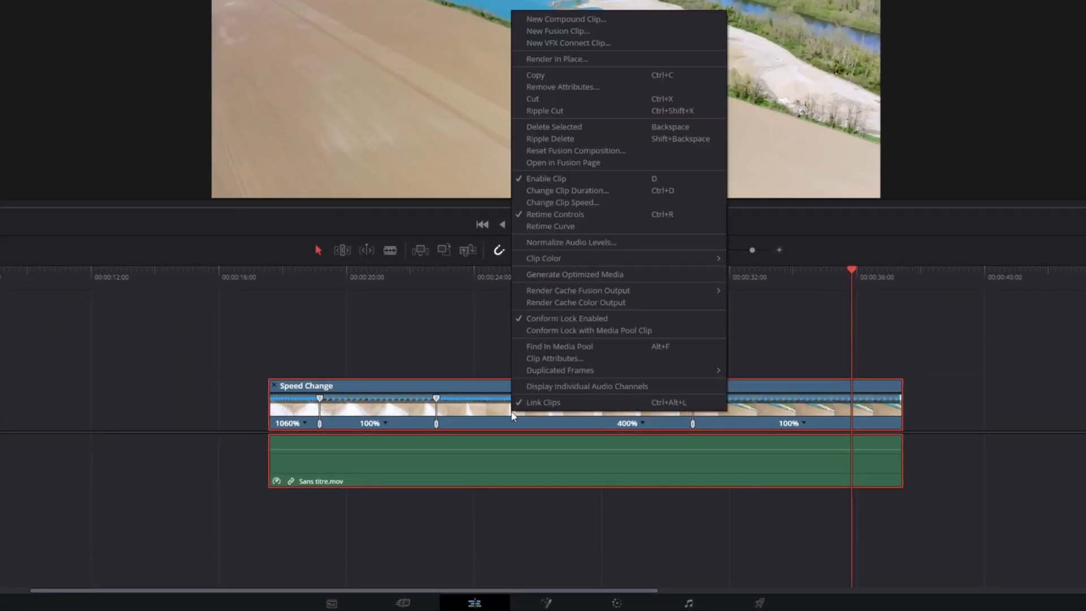
pyautogui.click(582, 225)
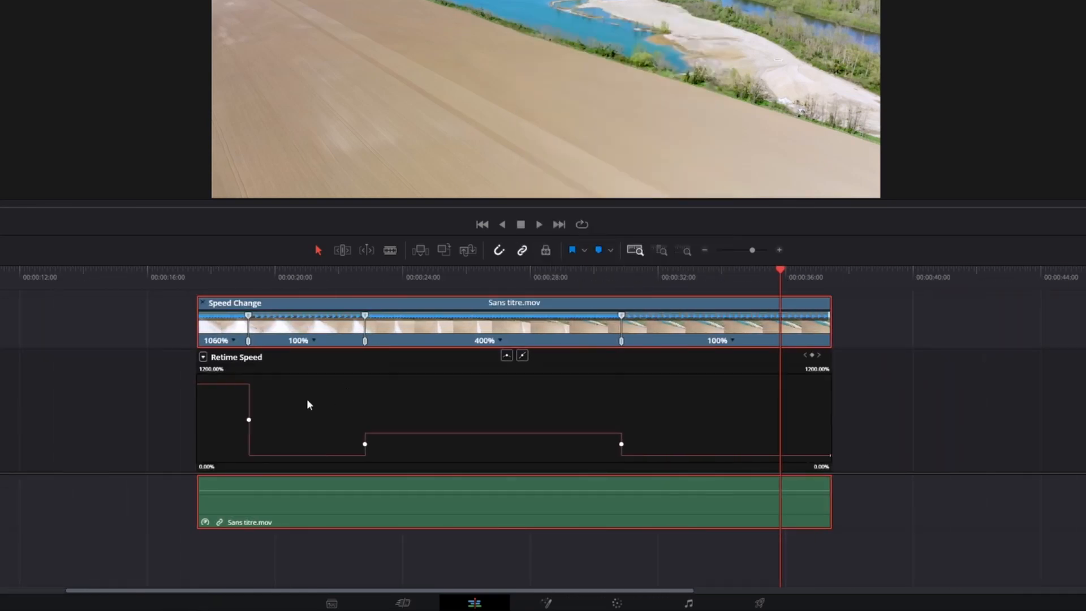
# Switch the curve display from Retime Speed to Retime Frame and back to Retime Speed.
pyautogui.click(203, 357)
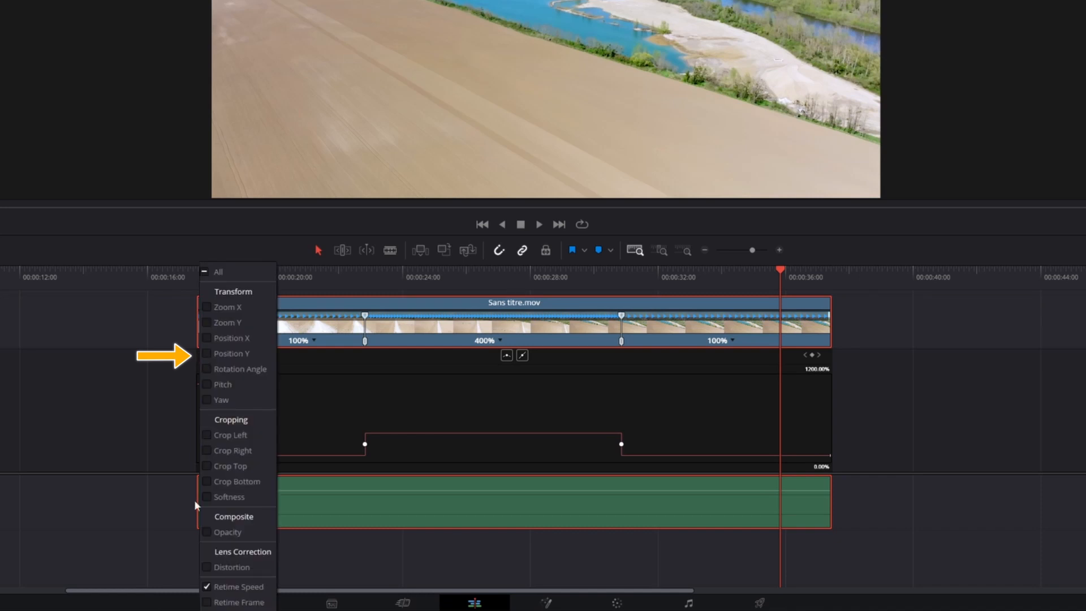
pyautogui.click(206, 586)
pyautogui.click(207, 603)
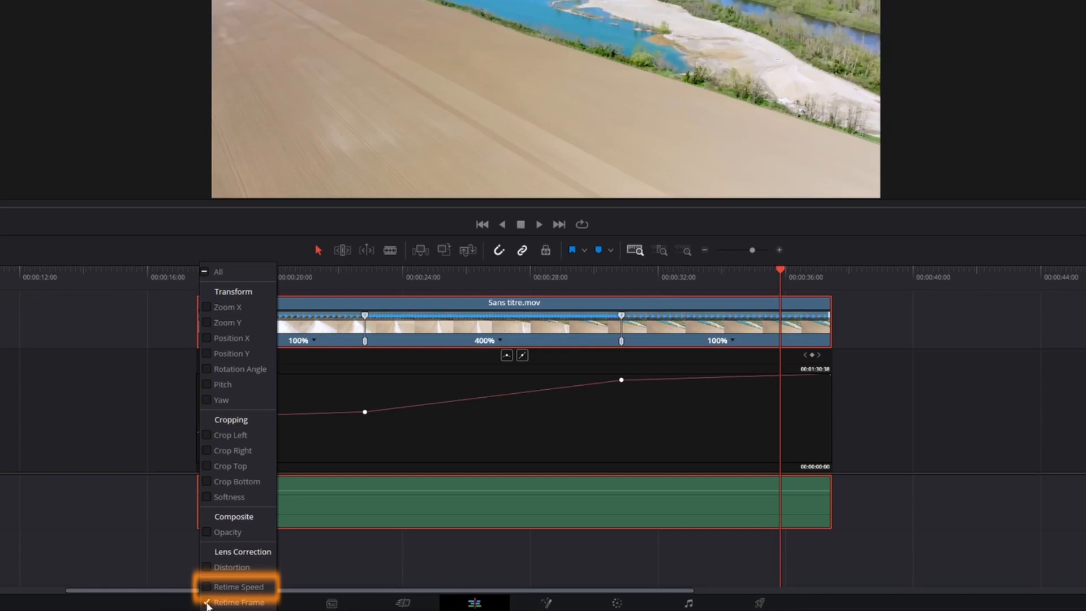
pyautogui.click(206, 603)
pyautogui.click(207, 588)
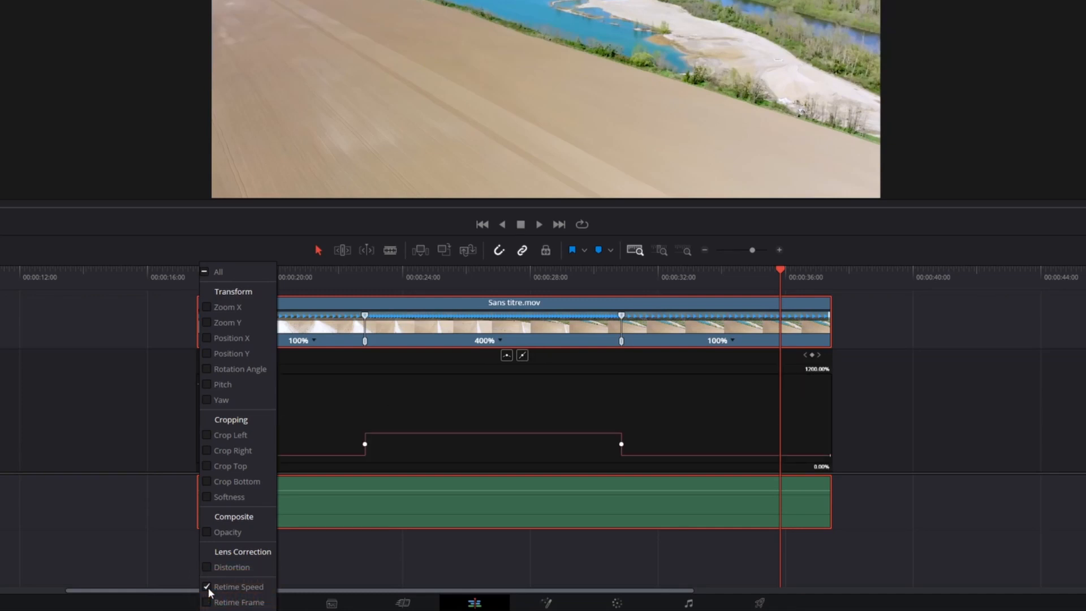
pyautogui.click(308, 415)
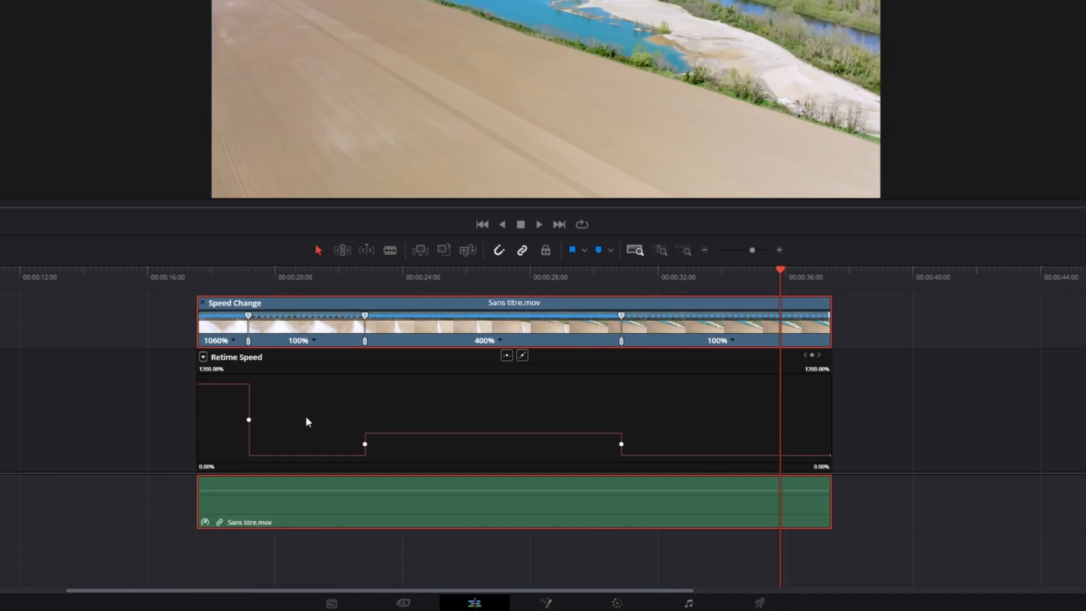
# Smooth the first speed point on the Retime Speed curve and shorten its handles for a quick slowdown.
pyautogui.click(248, 420)
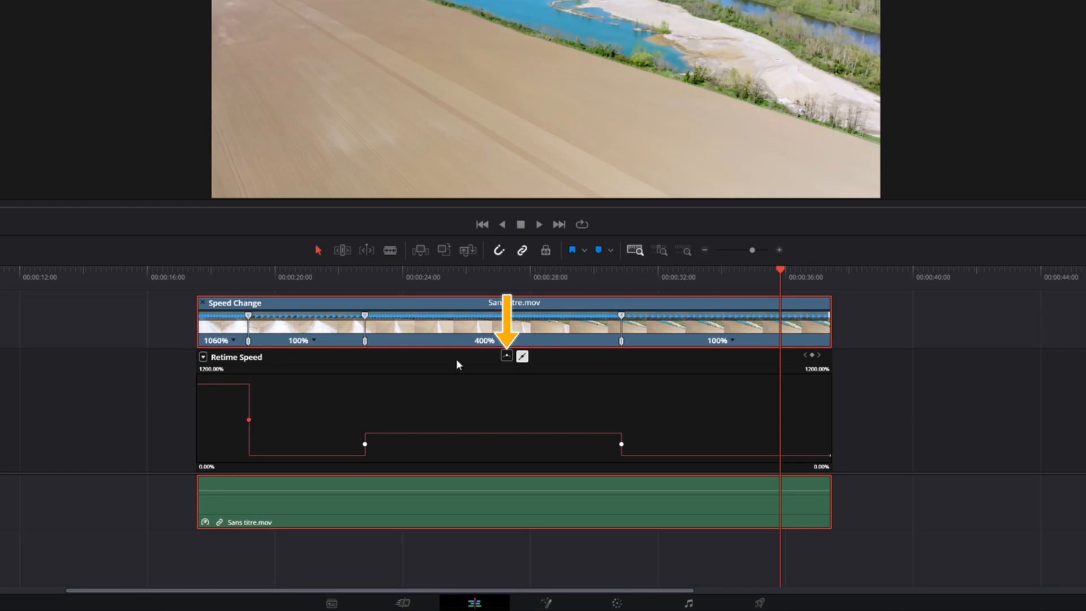
pyautogui.click(506, 356)
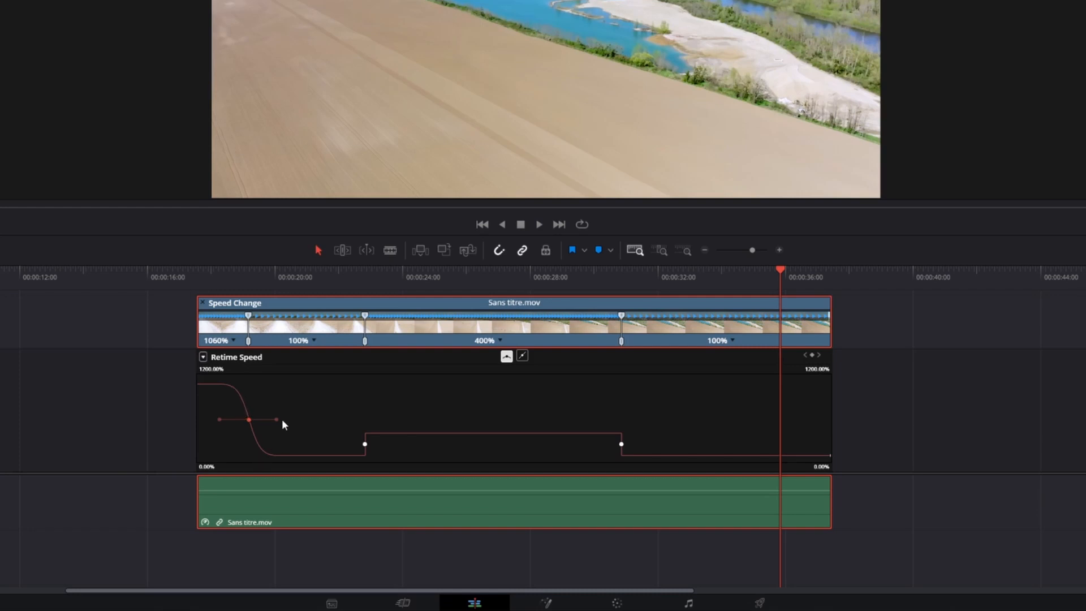
pyautogui.moveTo(278, 419); pyautogui.dragTo(333, 421)
pyautogui.moveTo(334, 421); pyautogui.dragTo(263, 425)
# Smooth the second and third speed points on the curve, shortening the second's handles and lengthening the third's.
pyautogui.click(364, 445)
pyautogui.click(506, 357)
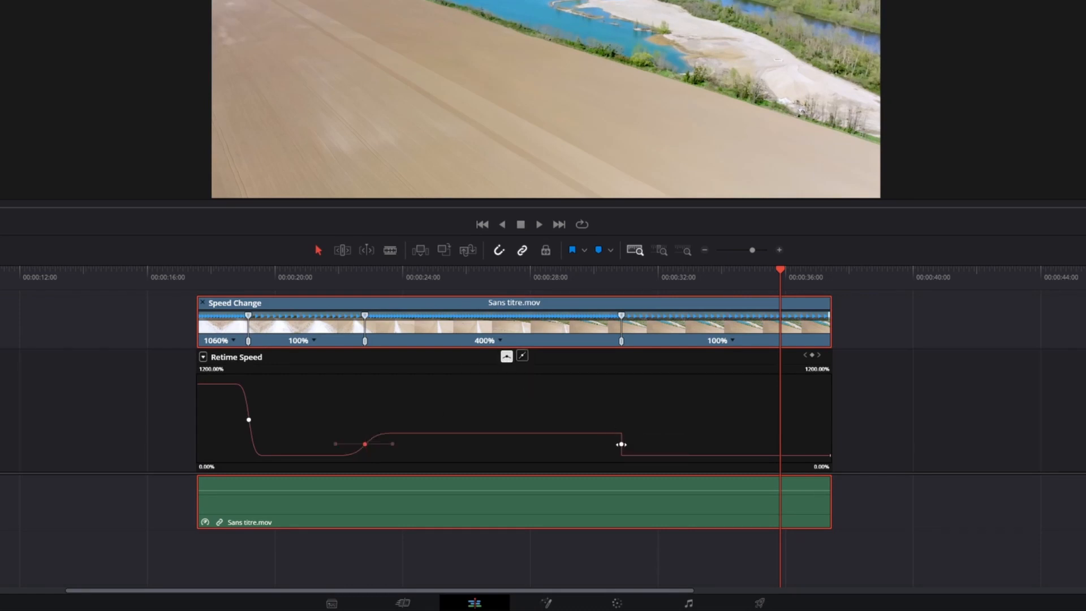
pyautogui.click(621, 444)
pyautogui.click(506, 356)
pyautogui.click(365, 443)
pyautogui.moveTo(393, 444); pyautogui.dragTo(382, 444)
pyautogui.click(621, 443)
pyautogui.moveTo(653, 445); pyautogui.dragTo(668, 444)
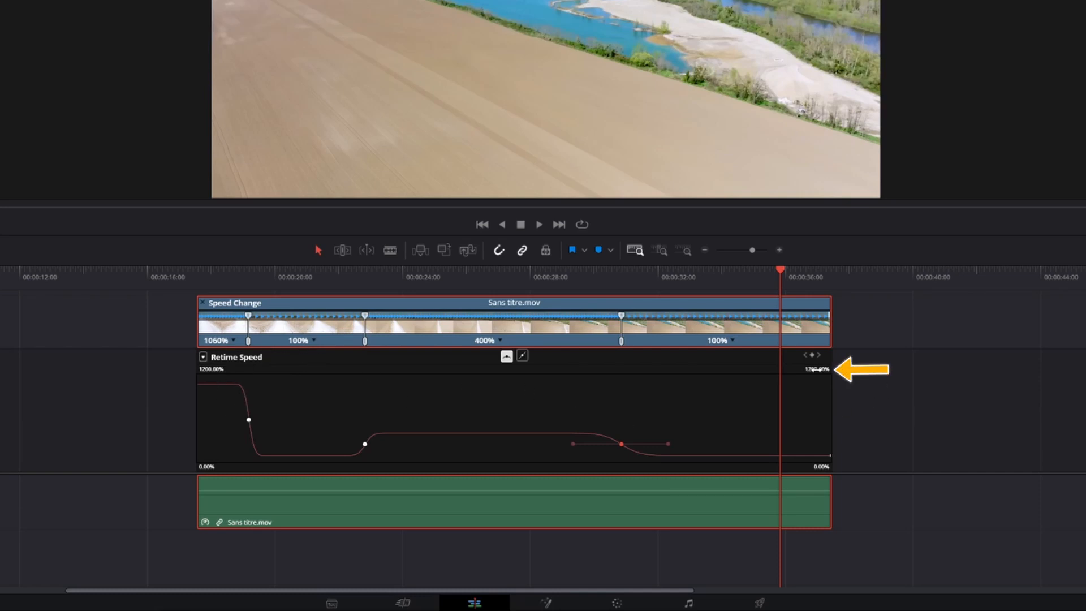
# Lower the retime curve's vertical scale maximum to 1165% and hide the retime curve.
pyautogui.moveTo(818, 375); pyautogui.dragTo(807, 398)
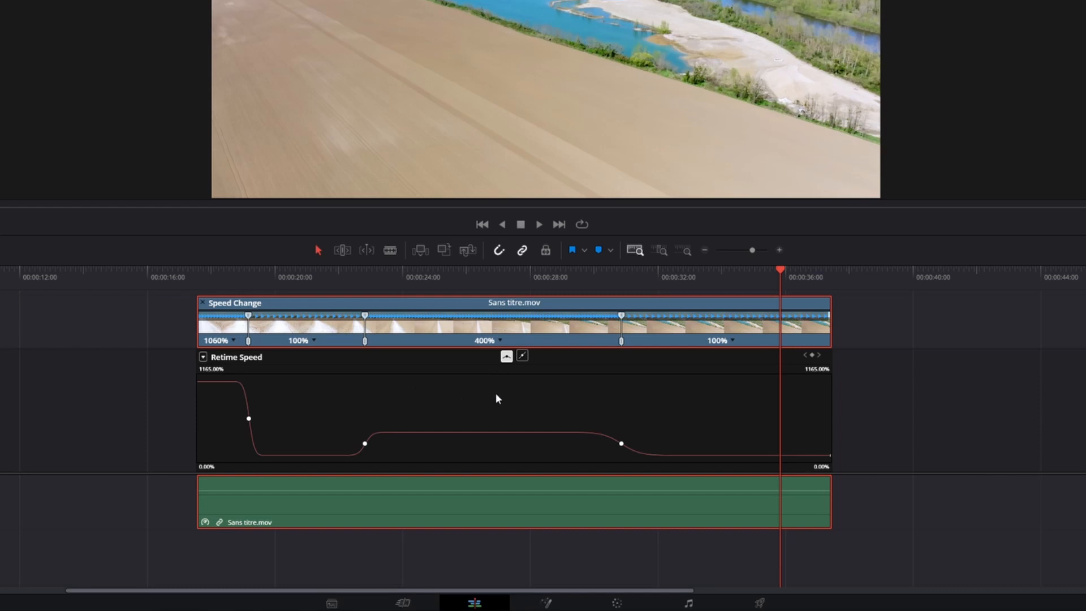
pyautogui.rightClick(514, 392)
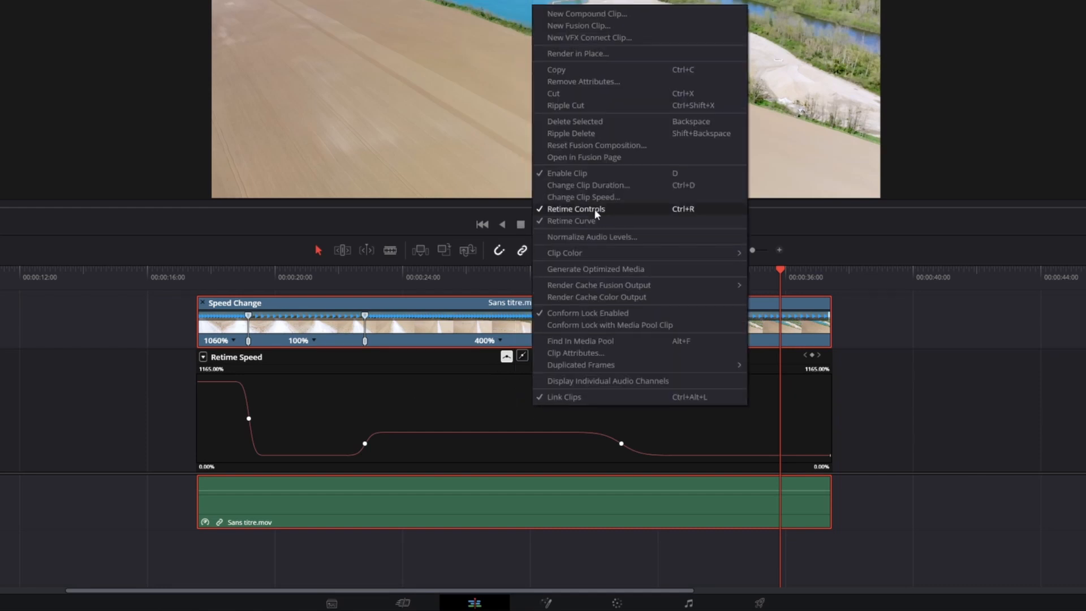
pyautogui.click(587, 221)
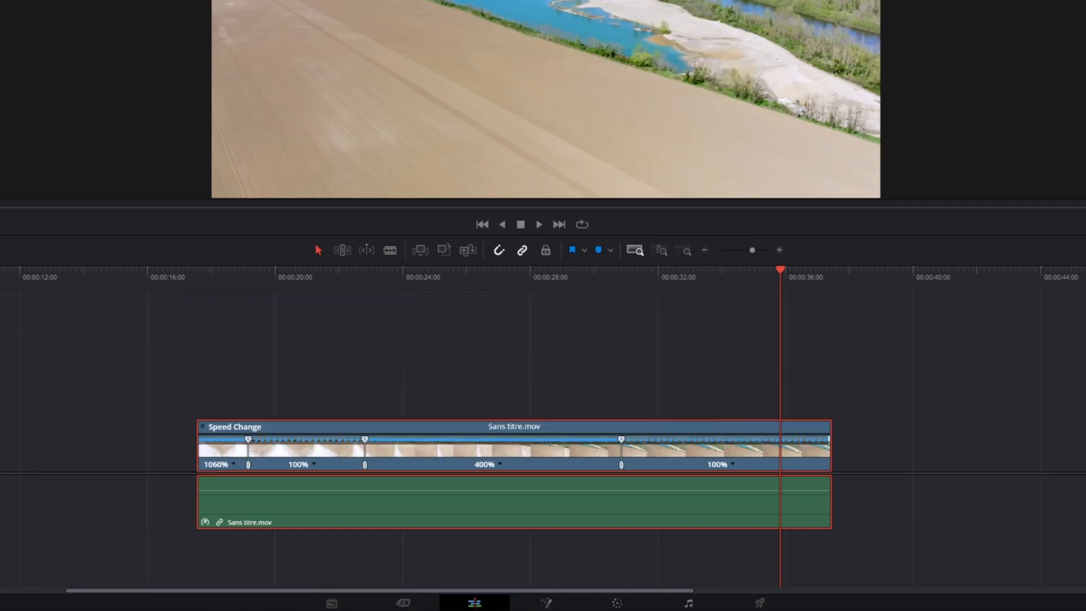
# Add an Adjustment Clip on Video 2 above the start of the drone clip and apply Zoom Blur to it.
pyautogui.click(95, 26)
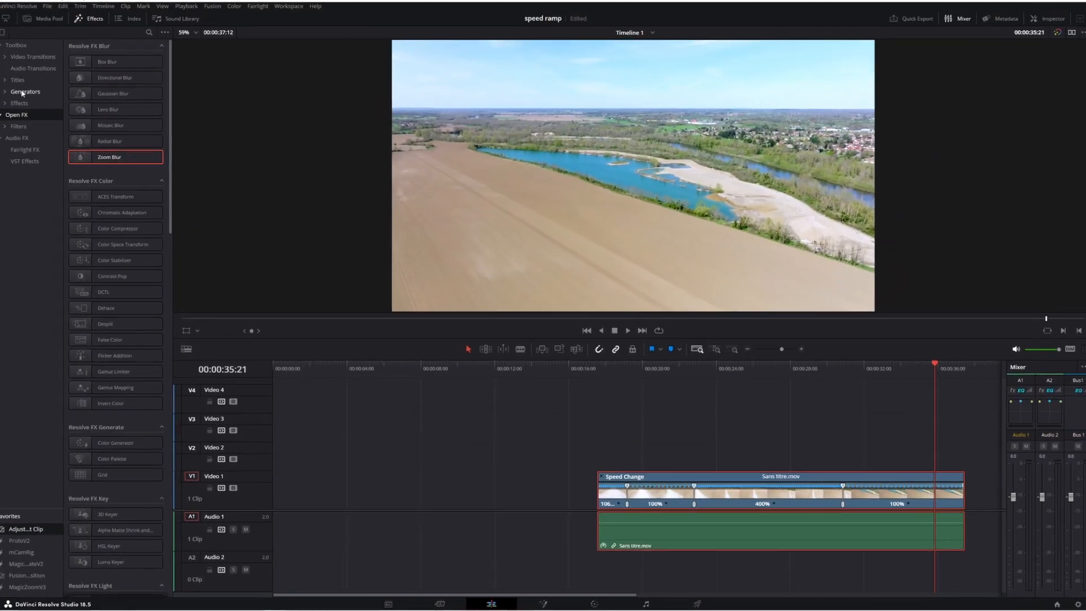
pyautogui.click(25, 111)
pyautogui.moveTo(130, 70); pyautogui.dragTo(598, 452)
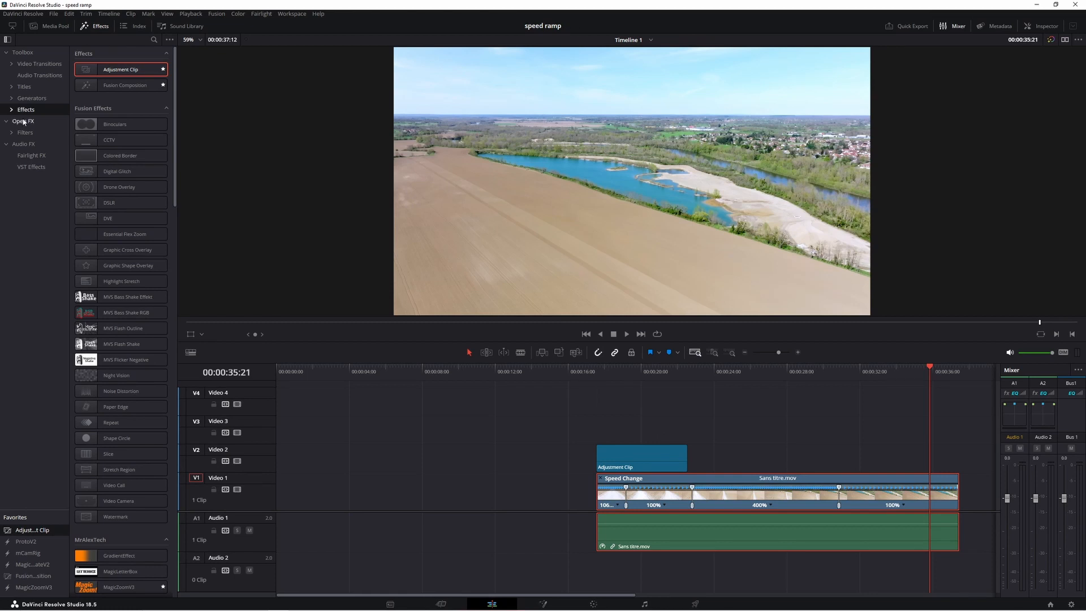
pyautogui.click(24, 121)
pyautogui.moveTo(112, 166); pyautogui.dragTo(642, 459)
# Trim the adjustment clip's end to 00:00:19:14, just past the first speed point.
pyautogui.moveTo(625, 371); pyautogui.dragTo(628, 372)
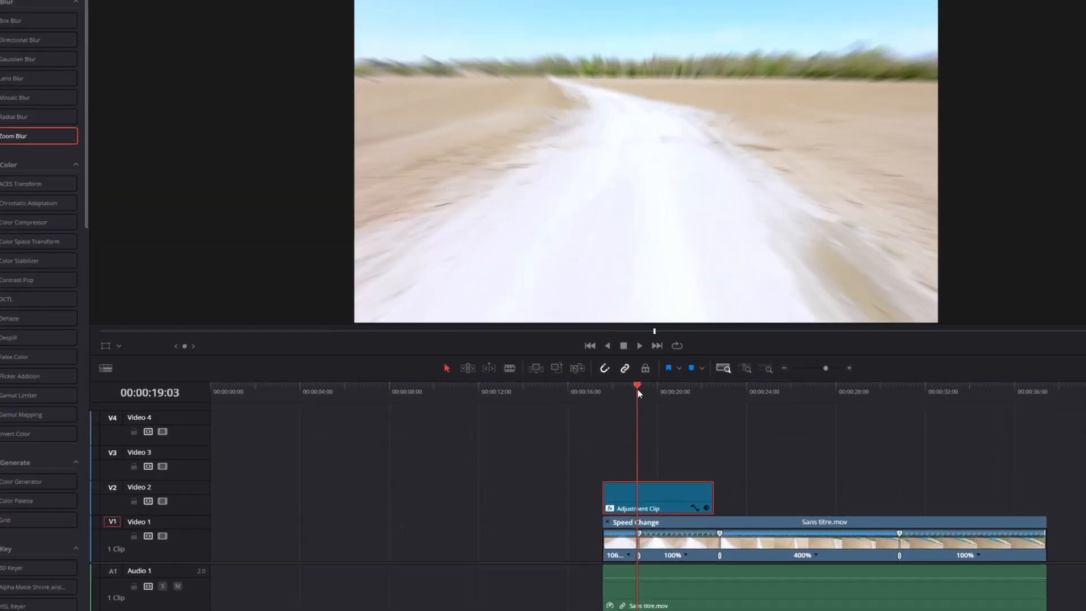
pyautogui.moveTo(653, 408); pyautogui.dragTo(658, 409)
pyautogui.moveTo(734, 528); pyautogui.dragTo(656, 528)
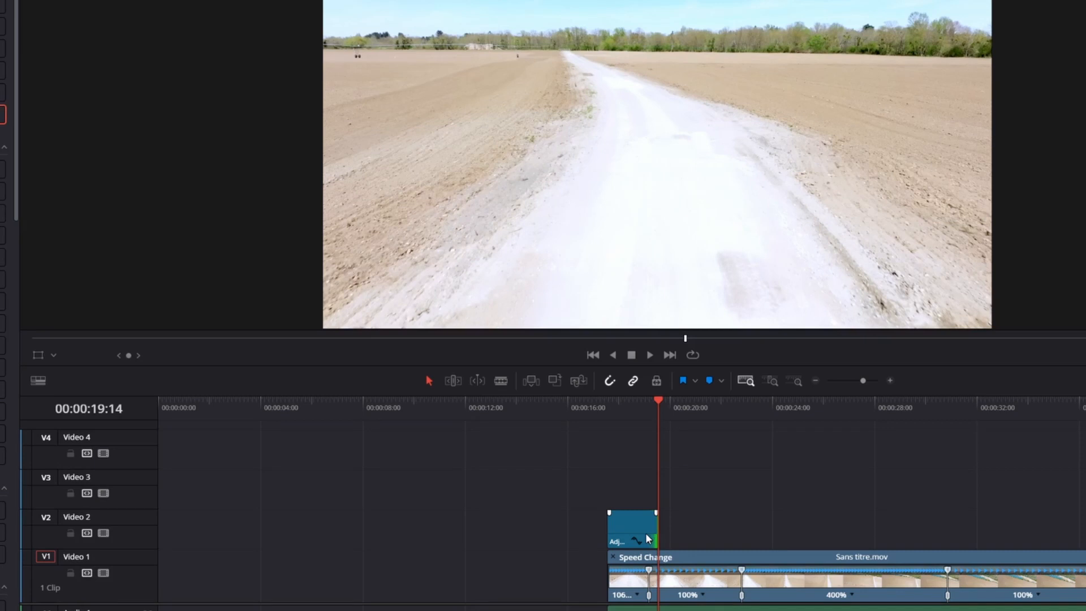
# Set the adjustment clip's Zoom Blur to a Center Exclusion of 0.341 and a Zoom Amount of 0.473, judging it at 00:00:18:16.
pyautogui.moveTo(631, 407); pyautogui.dragTo(635, 410)
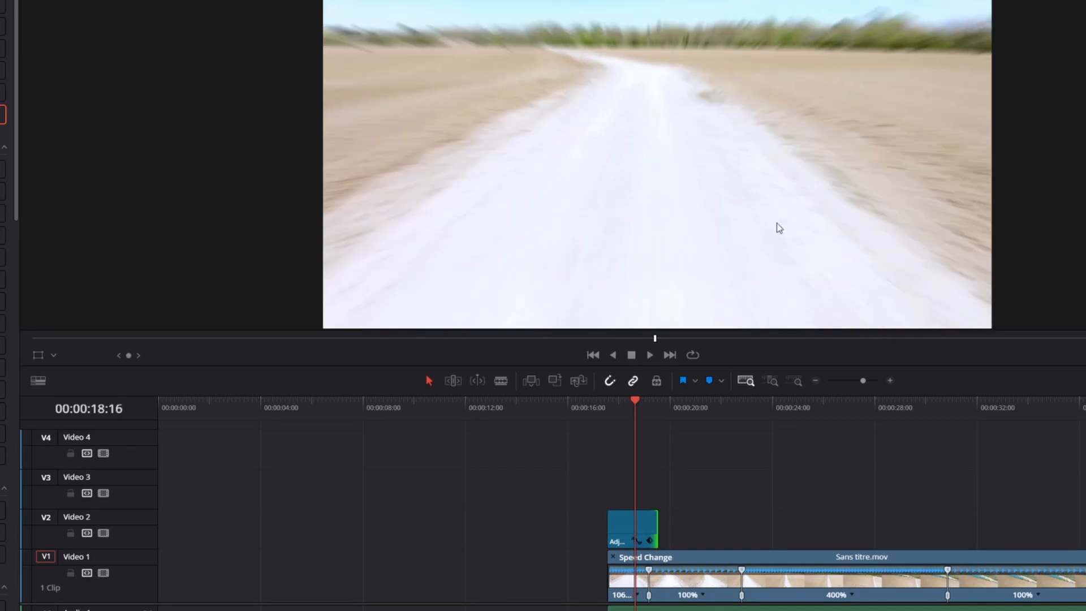
pyautogui.scroll(1, 663, 526)
pyautogui.click(628, 526)
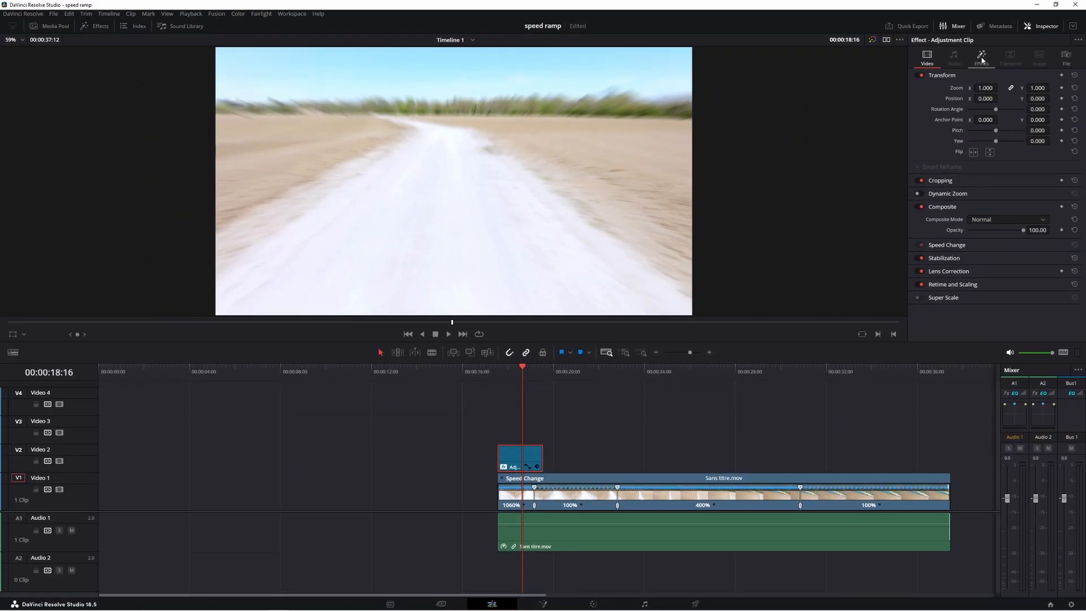
pyautogui.click(982, 58)
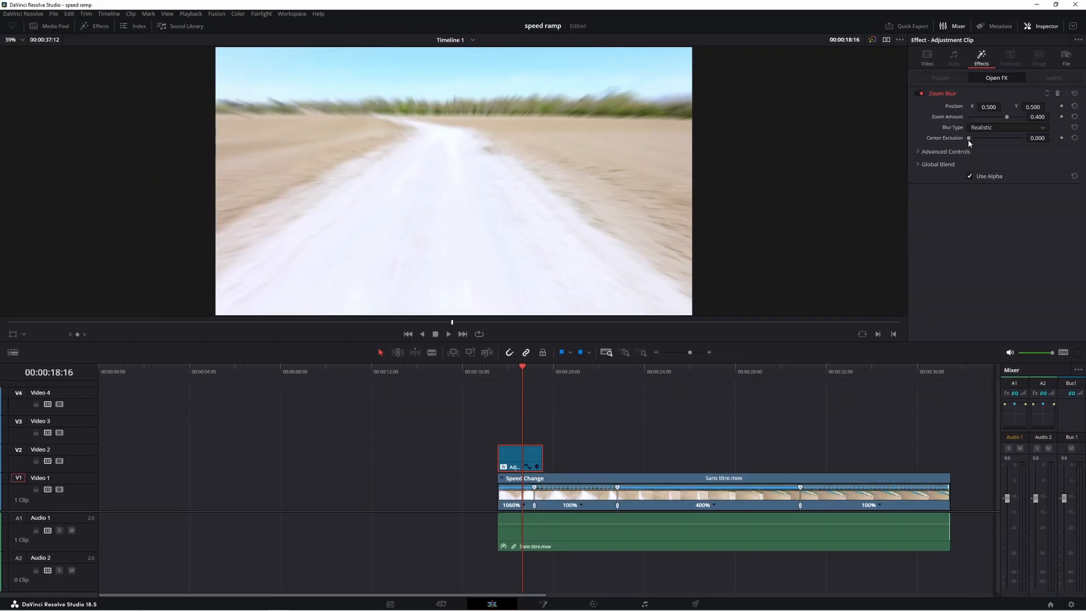
pyautogui.moveTo(969, 139); pyautogui.dragTo(986, 140)
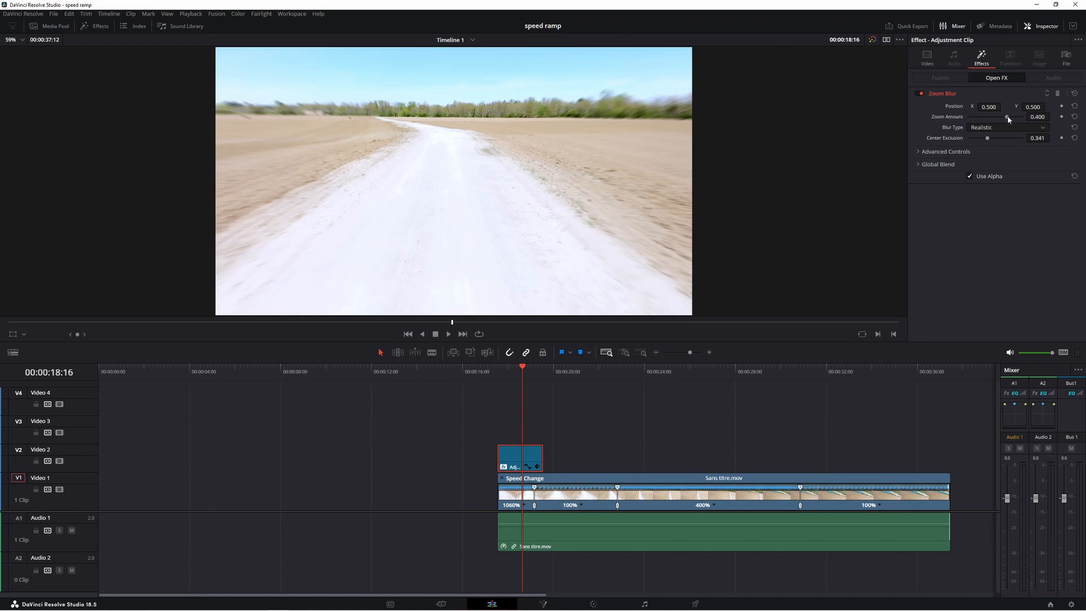
pyautogui.moveTo(1007, 118)
pyautogui.mouseDown()
pyautogui.moveTo(1022, 121)
pyautogui.moveTo(1009, 121)
pyautogui.mouseUp()
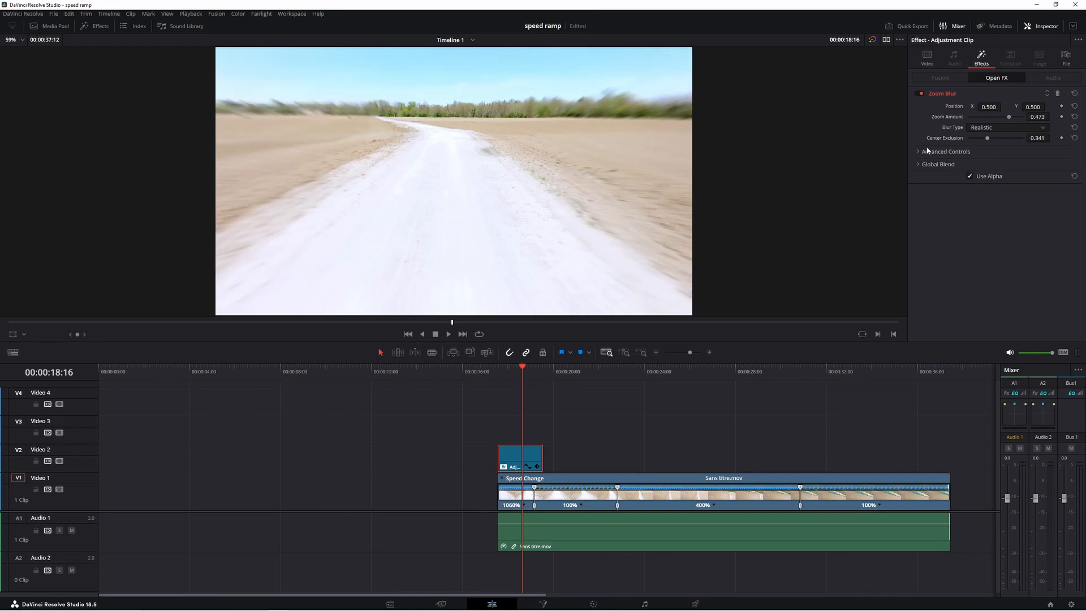
# Add a fade-in and fade-out to the adjustment clip, and move the playhead past it to 00:00:20:09.
pyautogui.moveTo(498, 447); pyautogui.dragTo(531, 448)
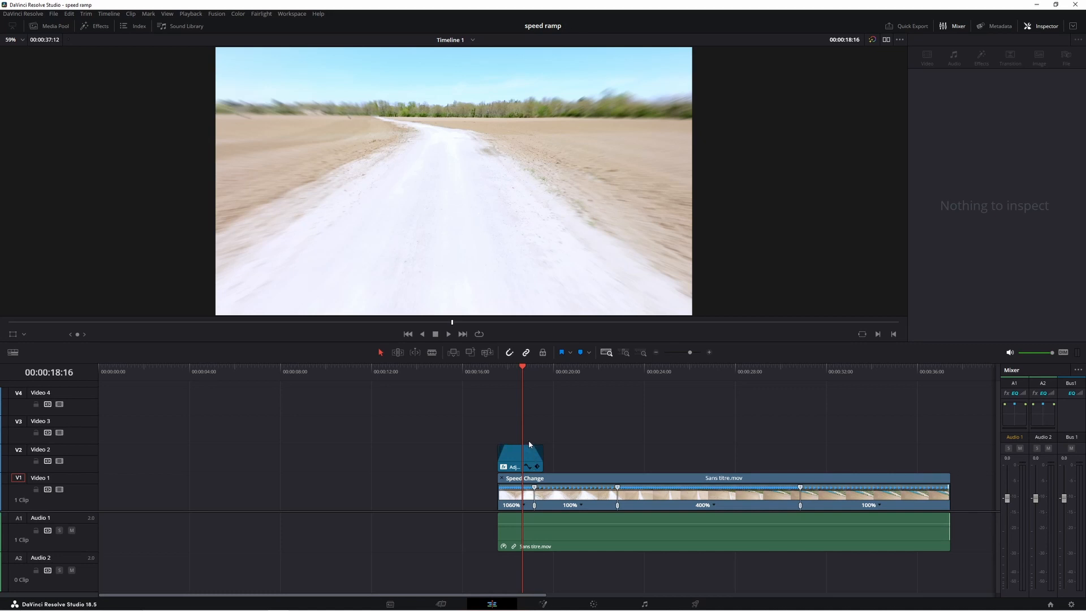
pyautogui.moveTo(534, 373); pyautogui.dragTo(562, 375)
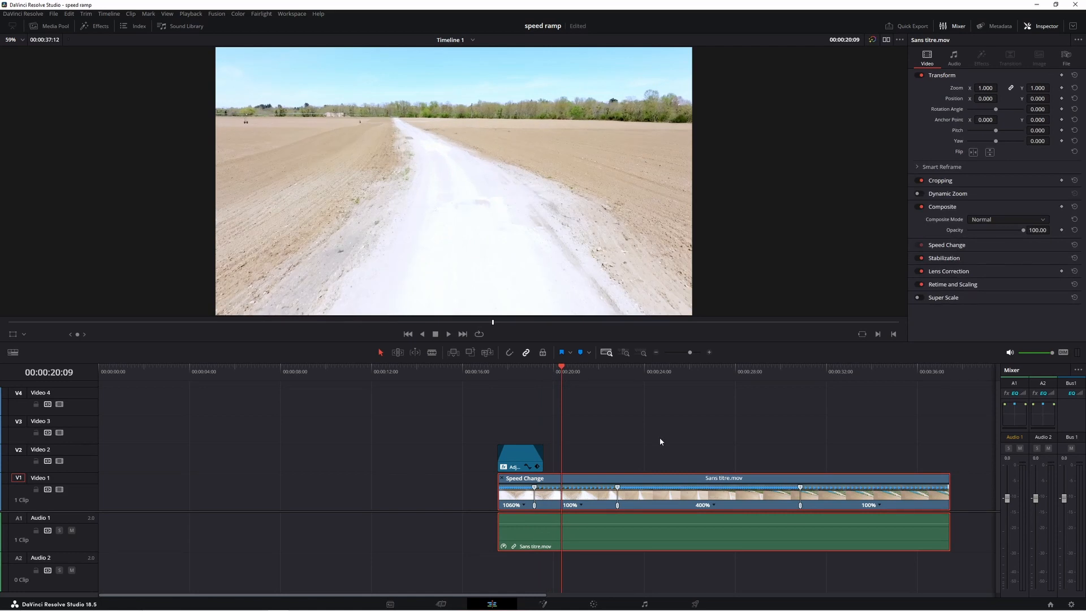